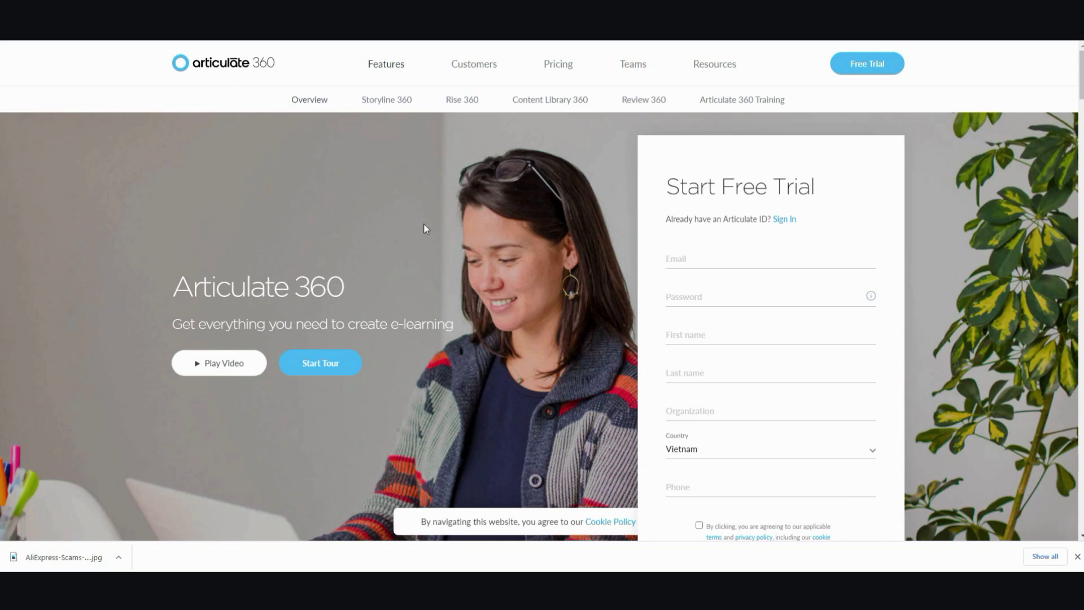
Scroll through the Articulate 360 Start Free Trial sign-up page.
{"action": "scroll", "coordinate": [425, 228], "scroll_direction": "down", "scroll_amount": 3}
{"action": "scroll", "coordinate": [424, 227], "scroll_direction": "up", "scroll_amount": 2}
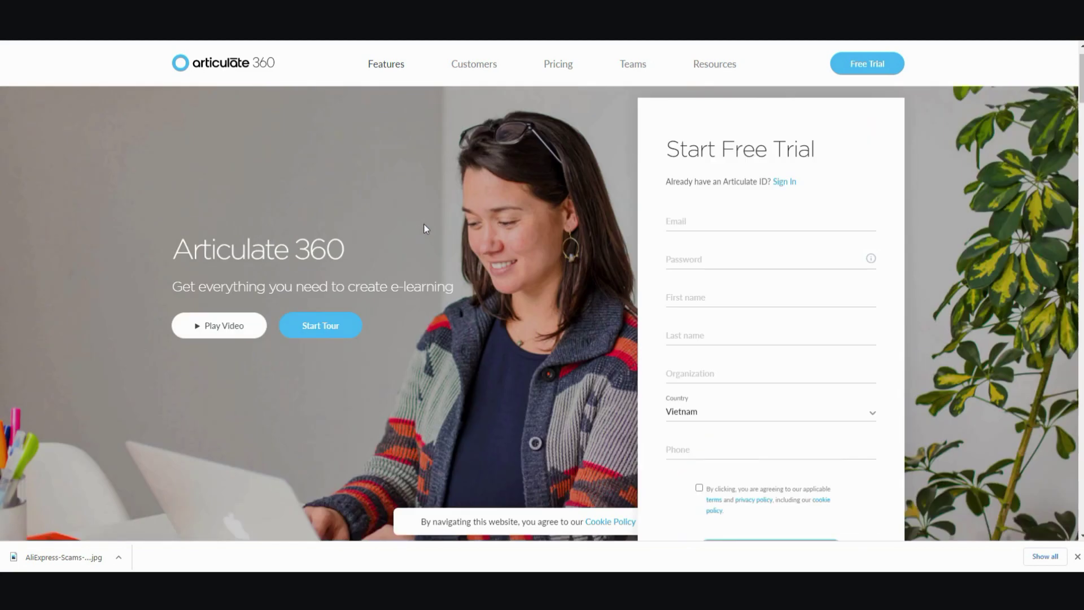
{"action": "scroll", "coordinate": [424, 227], "scroll_direction": "up", "scroll_amount": 1}
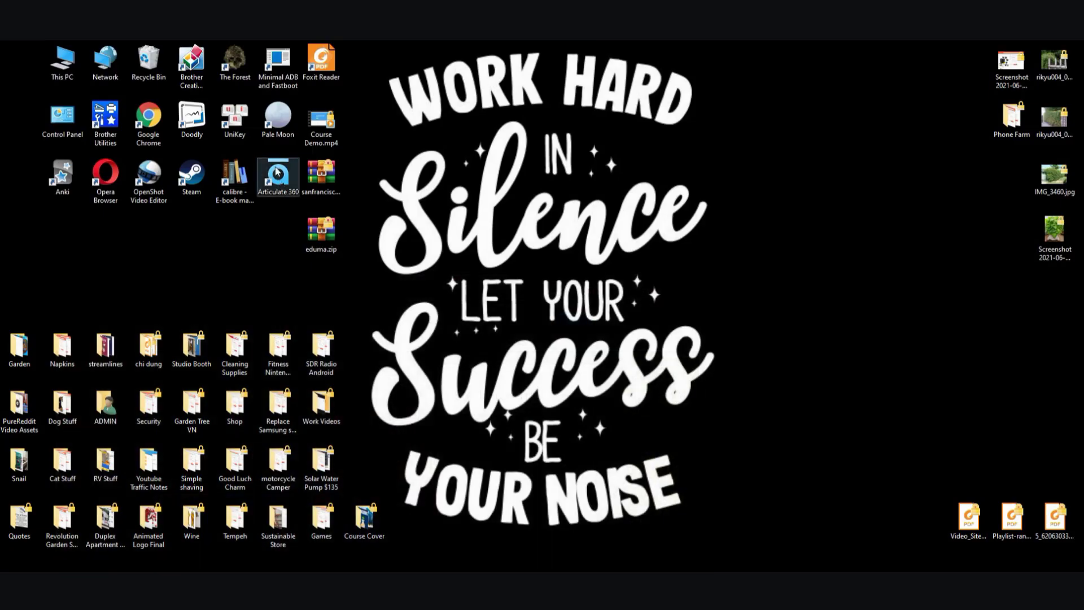
Launch the Articulate 360 desktop app and start Storyline 360 with a new untitled project.
{"action": "left_click", "coordinate": [280, 174]}
{"action": "double_click", "coordinate": [280, 174]}
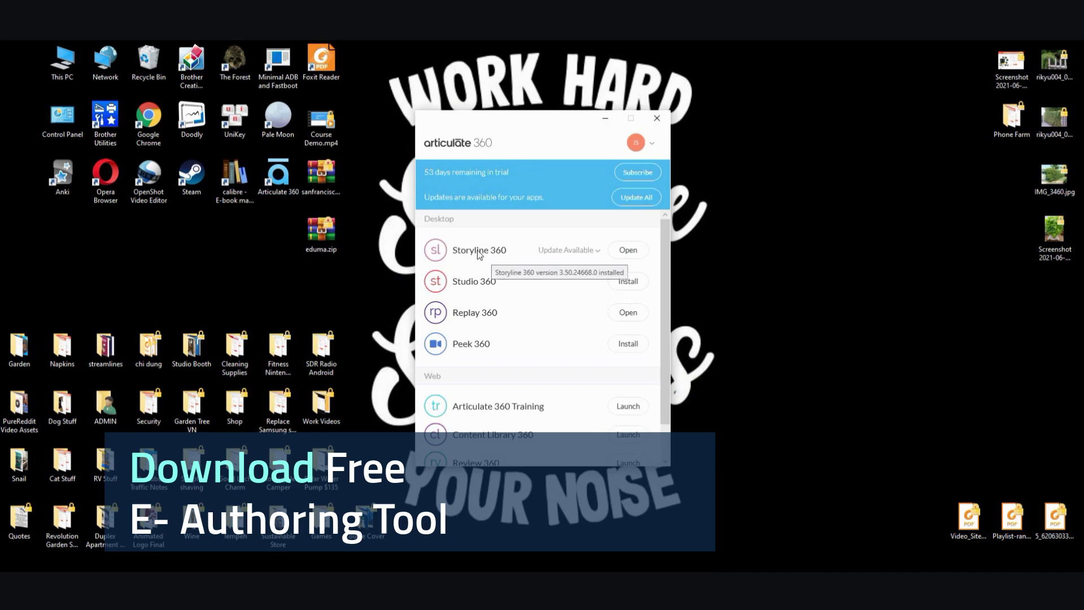
{"action": "left_click", "coordinate": [628, 250]}
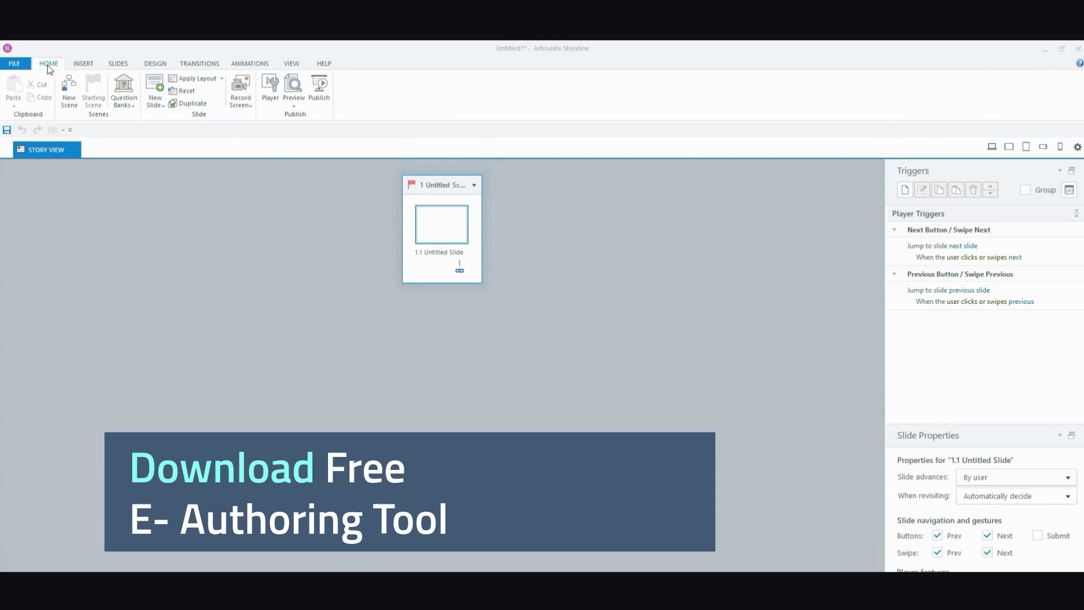
Open slide 1.1 for editing and start a Text-to-Speech narration from Insert > Audio.
{"action": "double_click", "coordinate": [432, 228]}
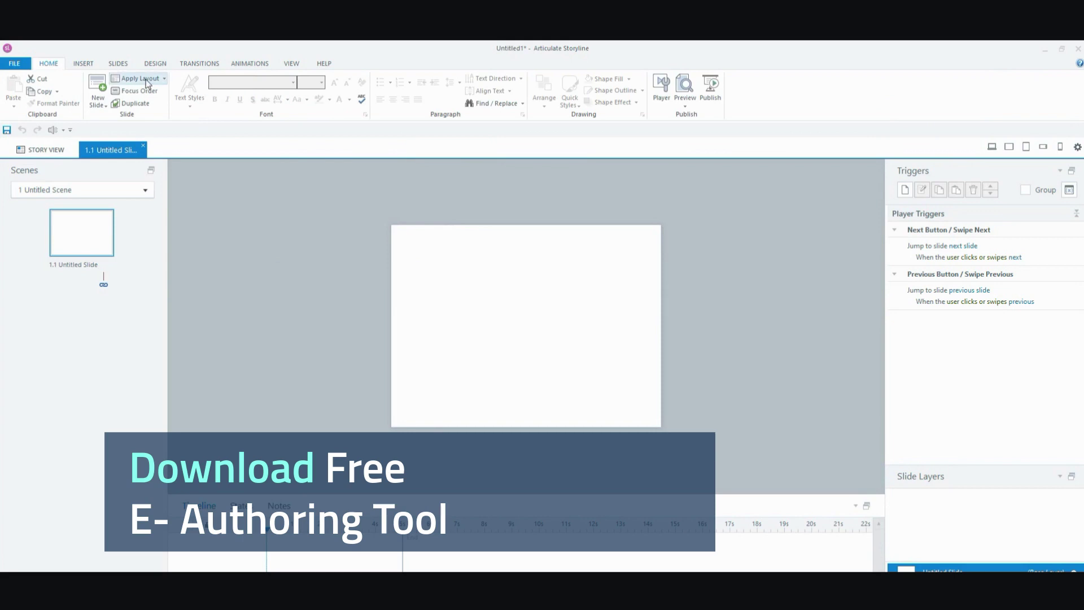
{"action": "left_click", "coordinate": [85, 64]}
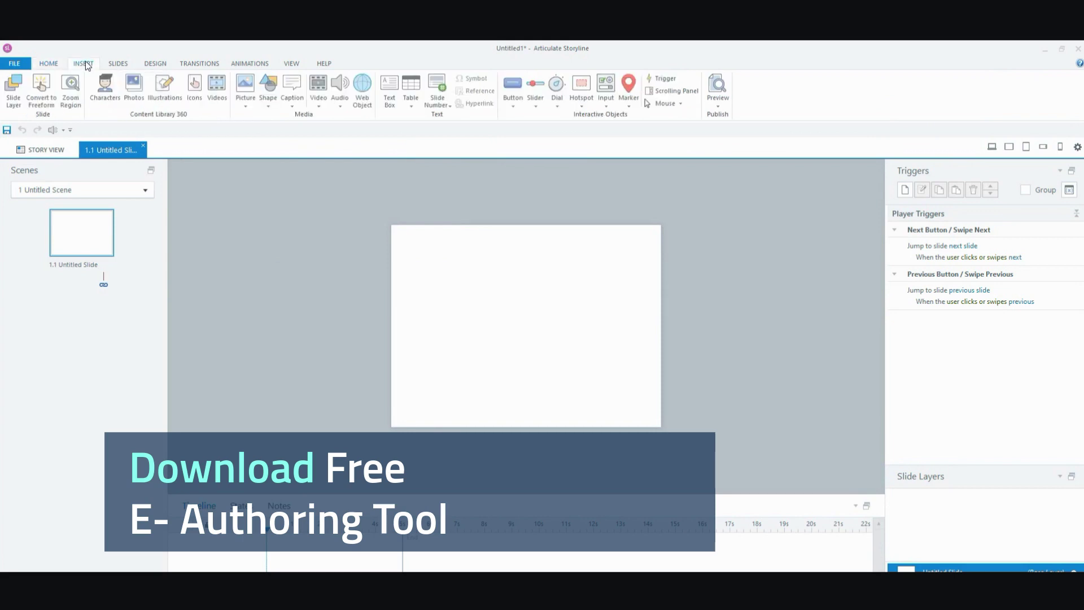
{"action": "left_click", "coordinate": [340, 108]}
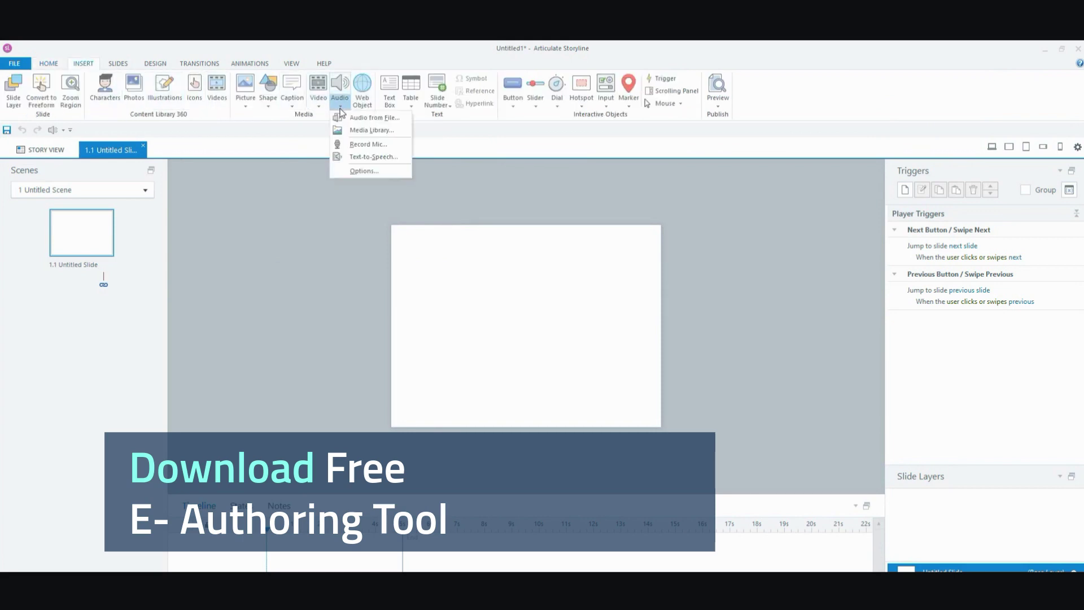
{"action": "left_click", "coordinate": [368, 158]}
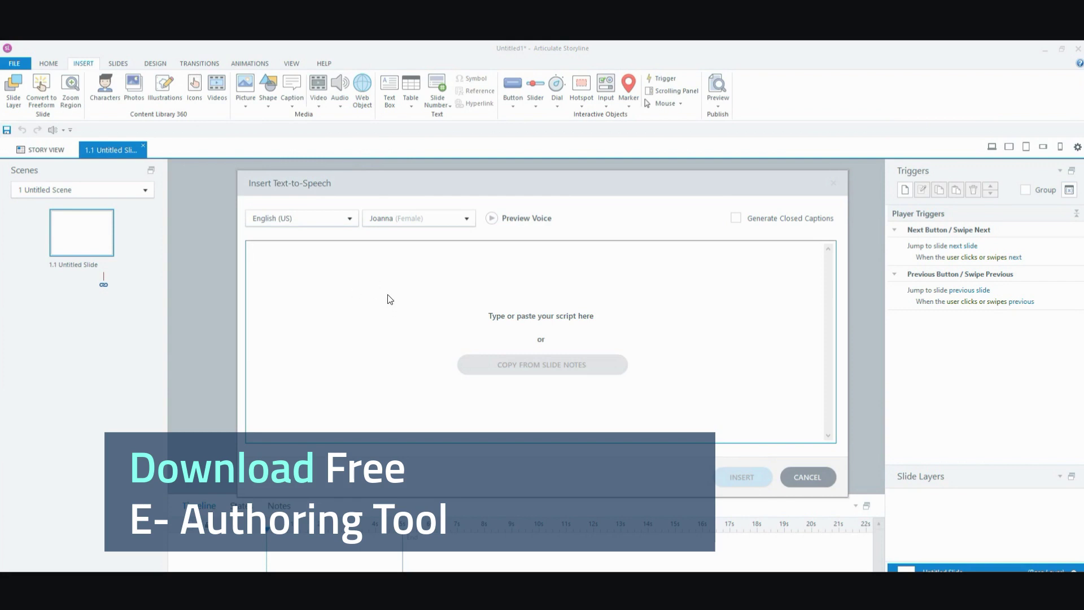
Insert a Joanna (English US) text-to-speech clip of a short self-introduction script.
{"action": "type", "text": "hello m"}
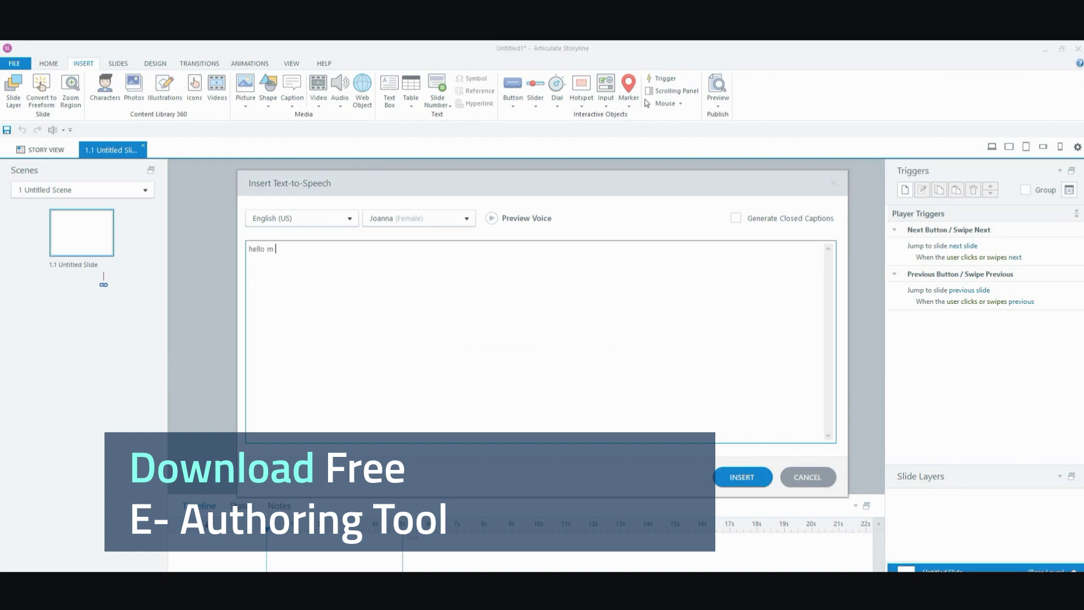
{"action": "type", "text": "y name is vinc"}
{"action": "key", "text": "BackSpace"}
{"action": "key", "text": "BackSpace"}
{"action": "type", "text": "nce."}
{"action": "left_click", "coordinate": [732, 478]}
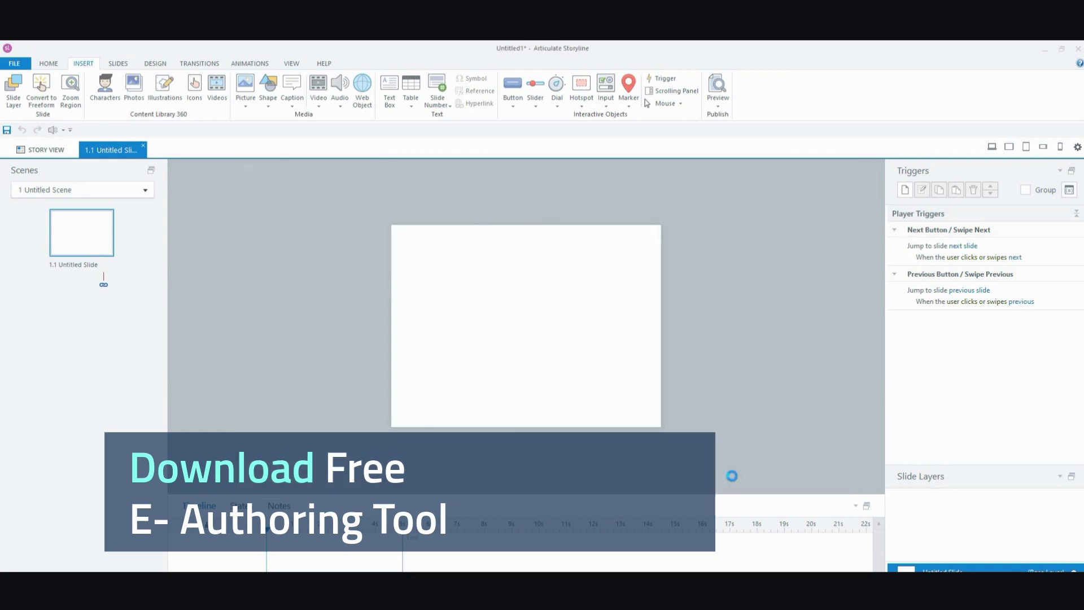
{"action": "left_click", "coordinate": [383, 422]}
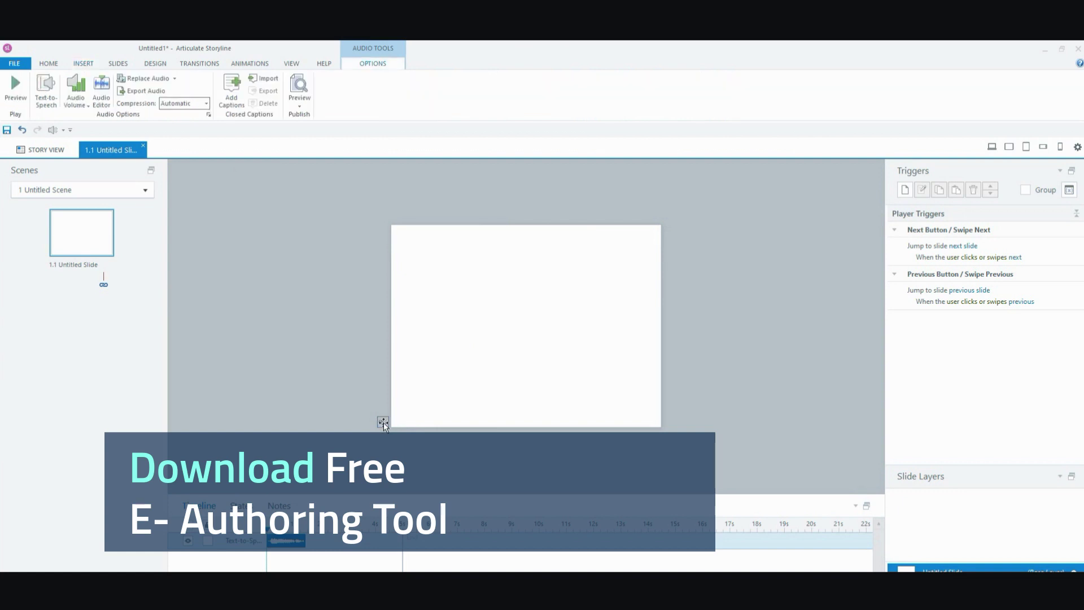
{"action": "double_click", "coordinate": [277, 543]}
{"action": "left_click", "coordinate": [298, 456]}
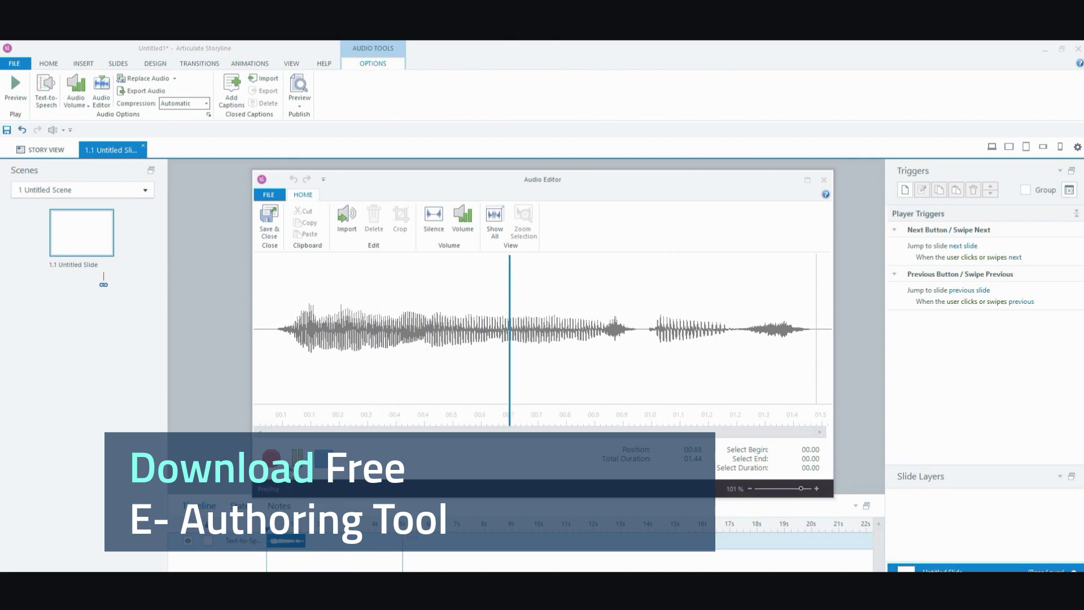
{"action": "left_click", "coordinate": [823, 179]}
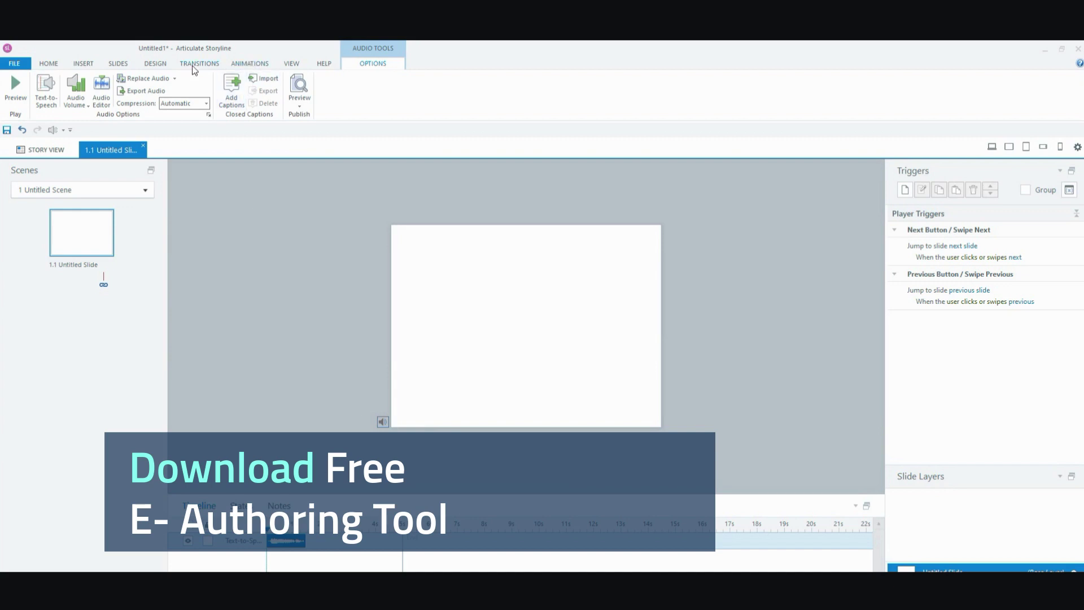
Open a new Text-to-Speech dialog and try the Joey (Male) voice.
{"action": "left_click", "coordinate": [84, 63]}
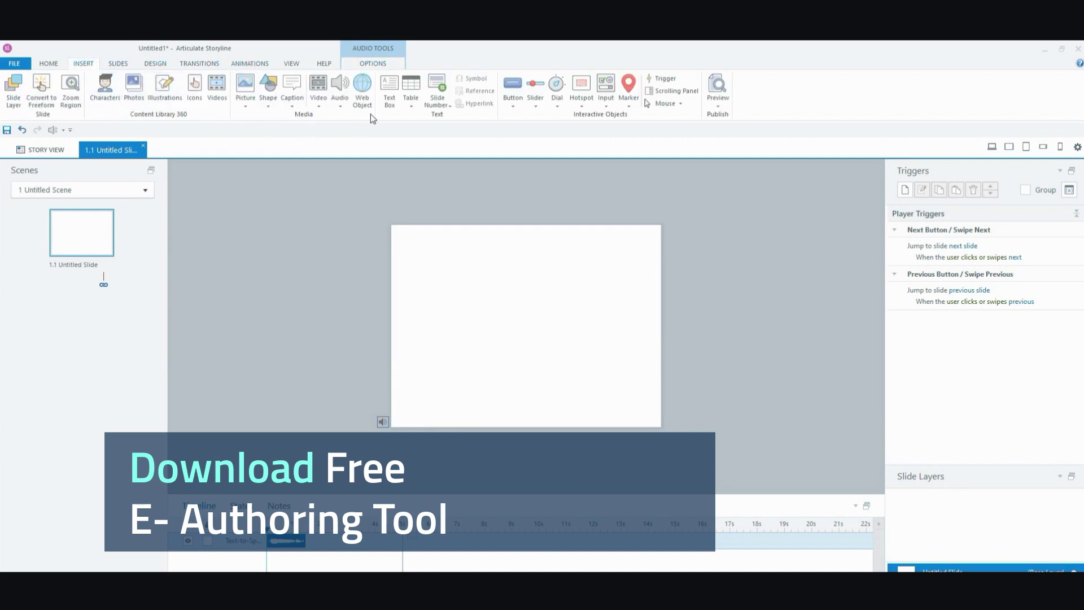
{"action": "left_click", "coordinate": [340, 93]}
{"action": "left_click", "coordinate": [357, 157]}
{"action": "left_click", "coordinate": [460, 221]}
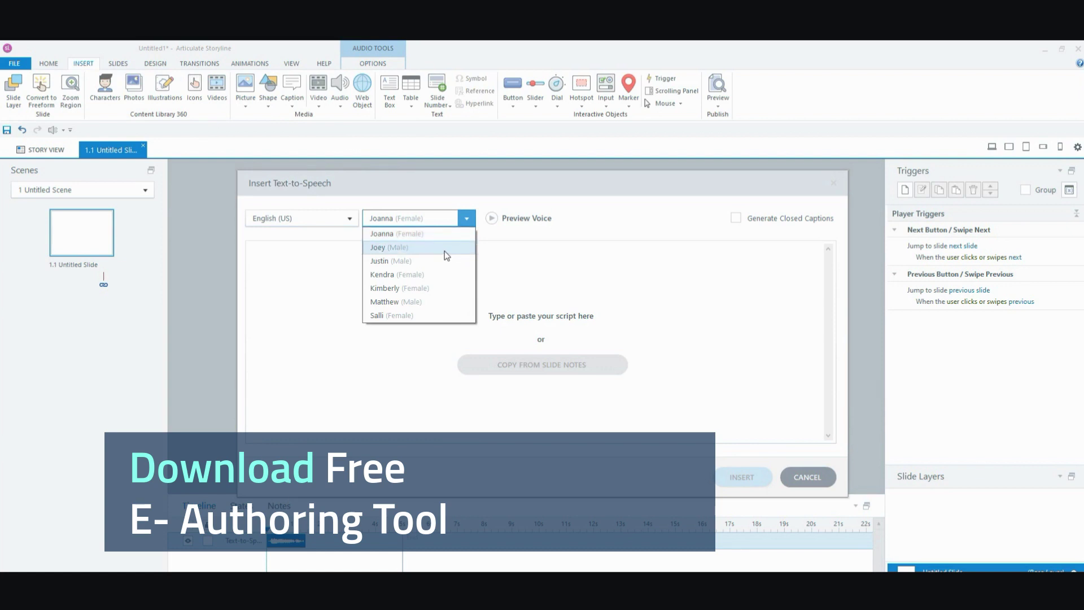
{"action": "left_click", "coordinate": [445, 251]}
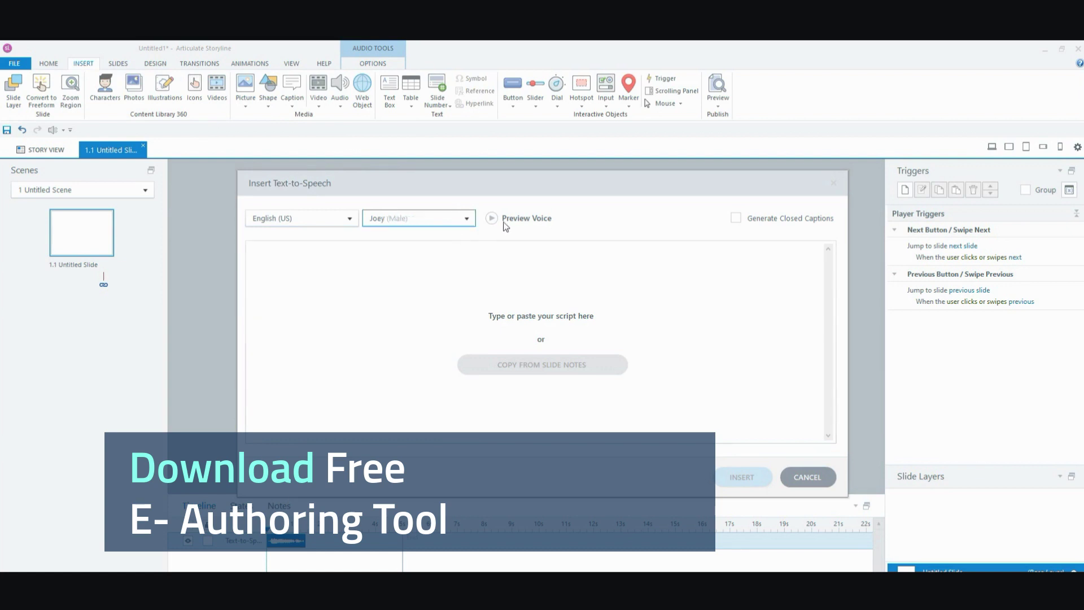
Try the Justin and Kendra voices, previewing Kendra, then settle on Kimberly (Female).
{"action": "left_click", "coordinate": [469, 218]}
{"action": "left_click", "coordinate": [440, 261]}
{"action": "left_click", "coordinate": [469, 219]}
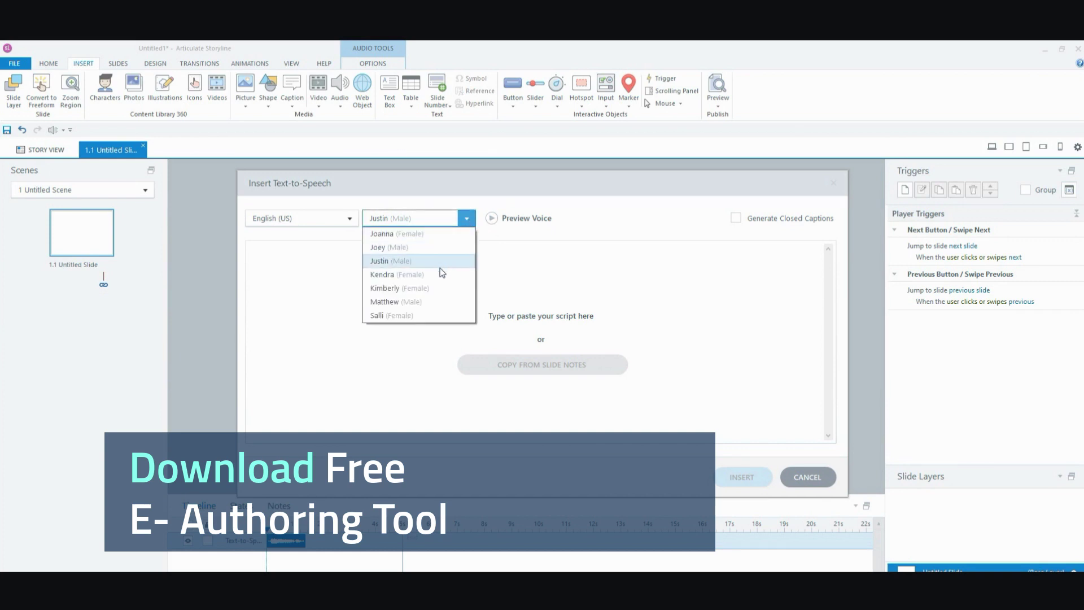
{"action": "left_click", "coordinate": [441, 275]}
{"action": "left_click", "coordinate": [493, 218]}
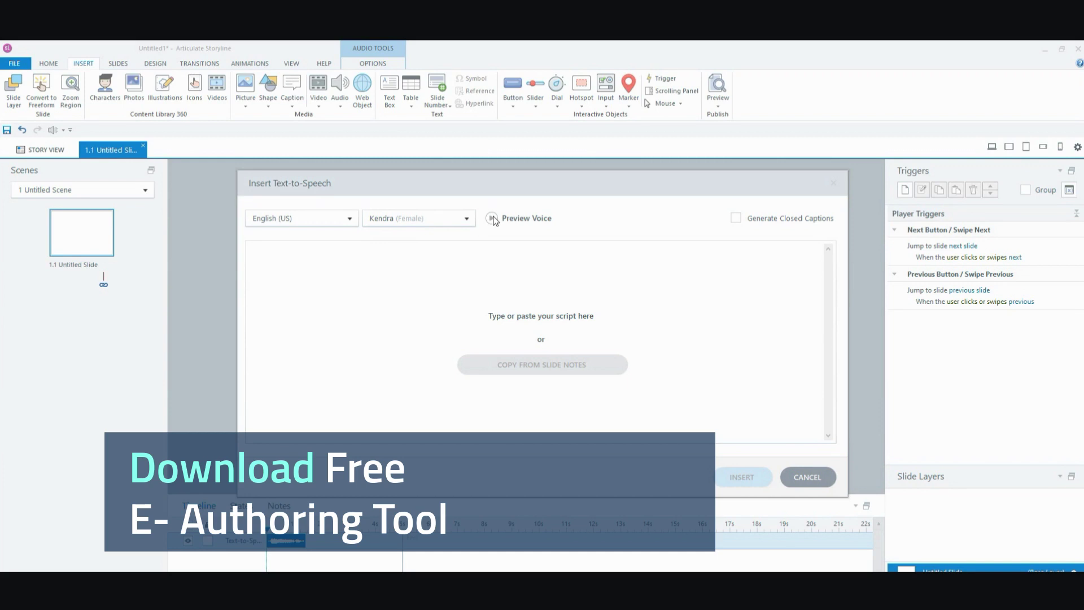
{"action": "left_click", "coordinate": [467, 219]}
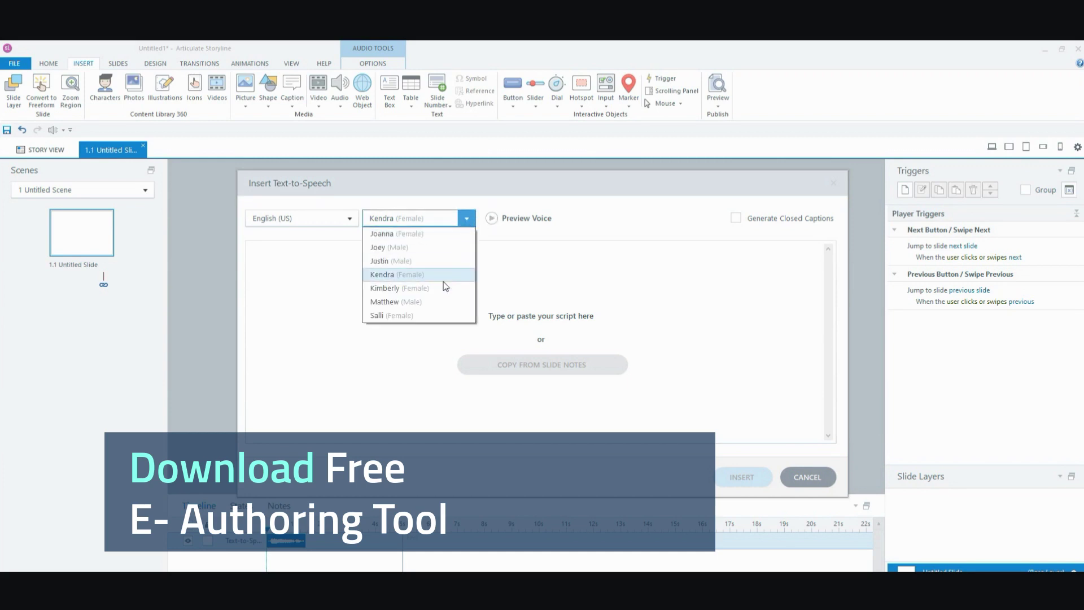
{"action": "left_click", "coordinate": [443, 289]}
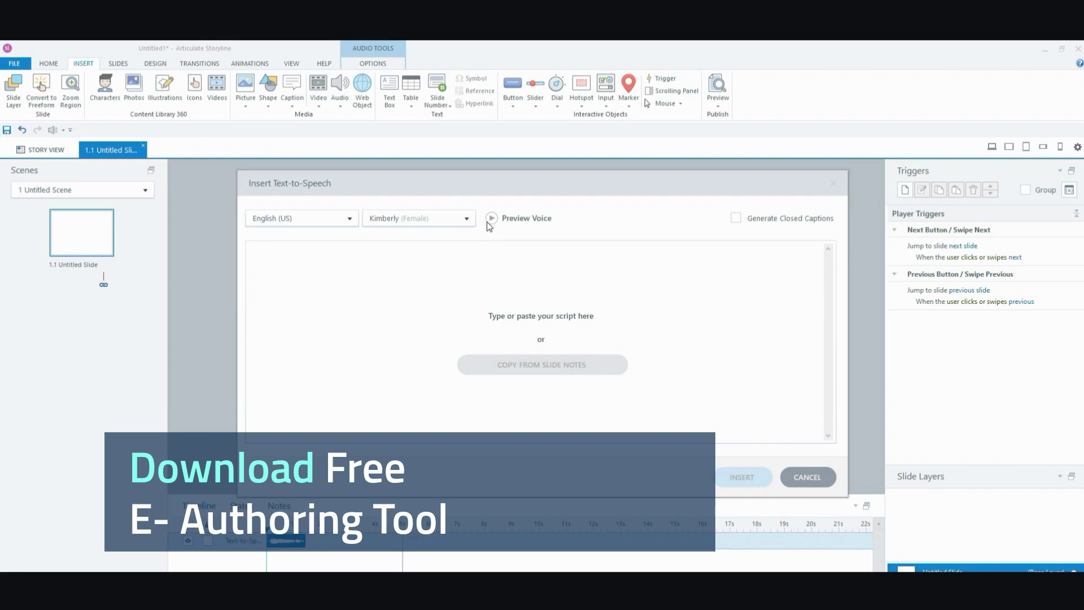
{"action": "left_click", "coordinate": [465, 220]}
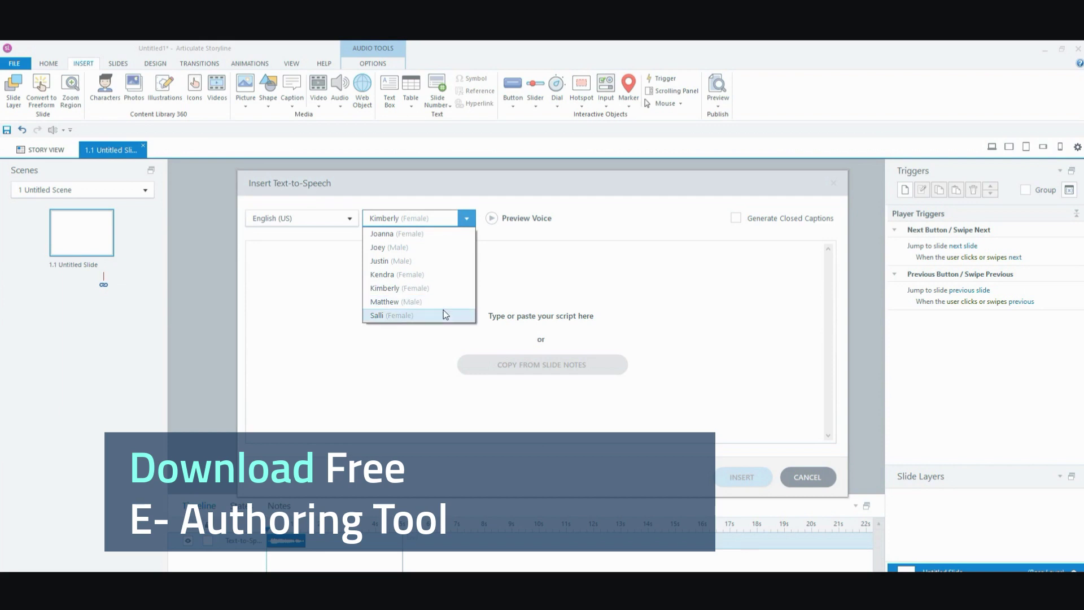
{"action": "left_click", "coordinate": [442, 314]}
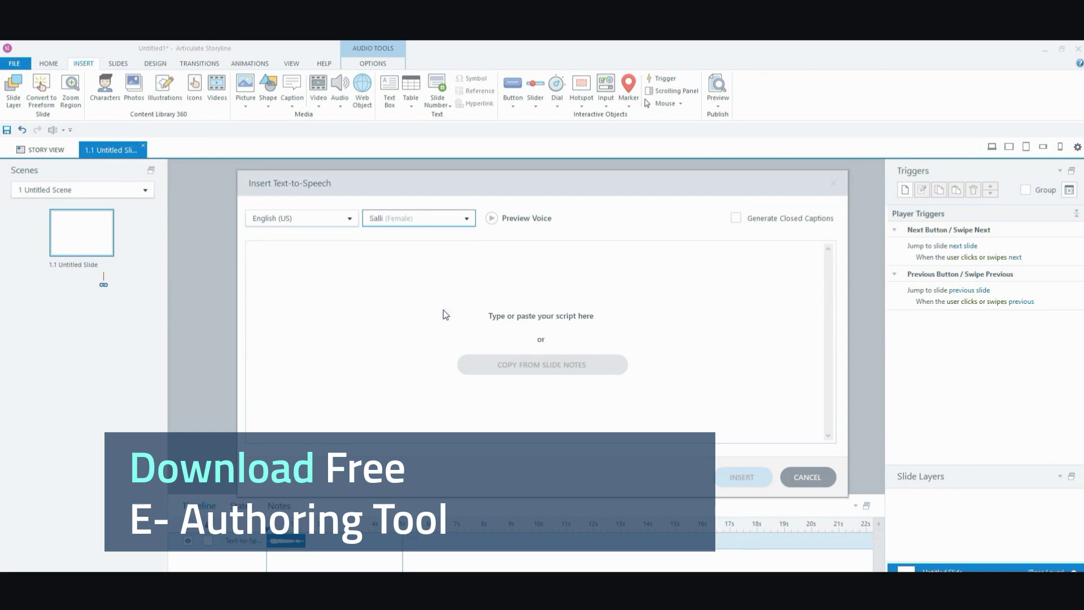
{"action": "left_click", "coordinate": [492, 220]}
Cancel the dialog and export the slide's narration clip to the Desktop as Text to Speech 11.mp3.
{"action": "left_click", "coordinate": [833, 184]}
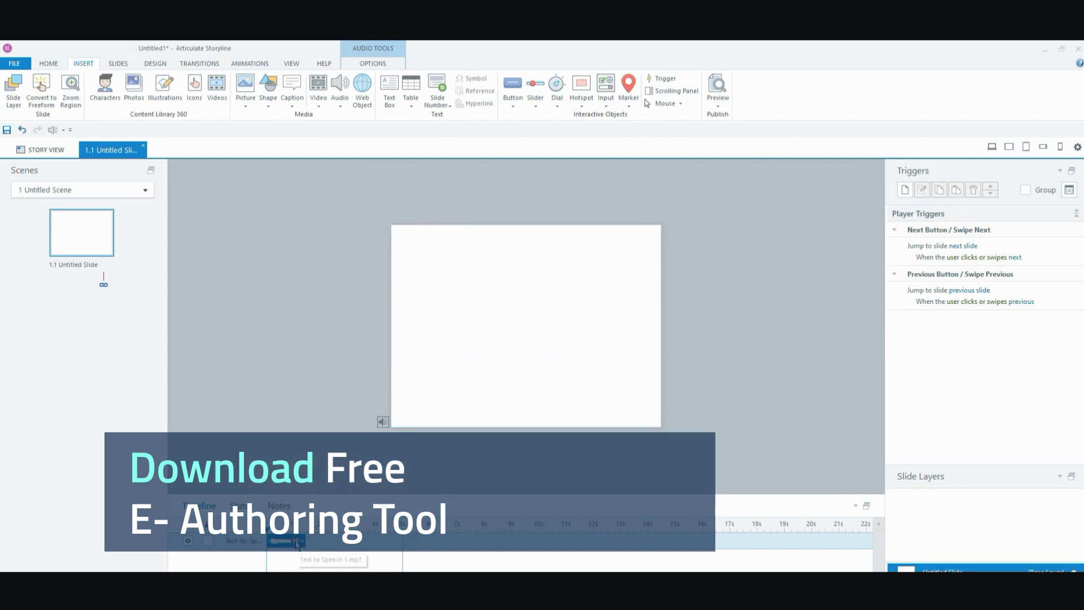
{"action": "right_click", "coordinate": [382, 423]}
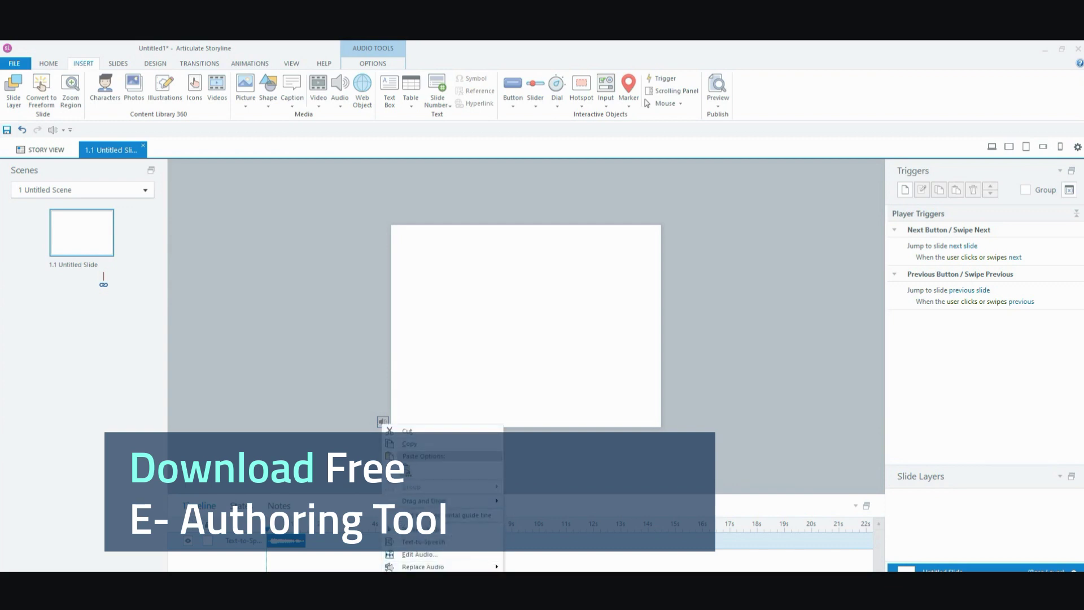
{"action": "left_click", "coordinate": [420, 579]}
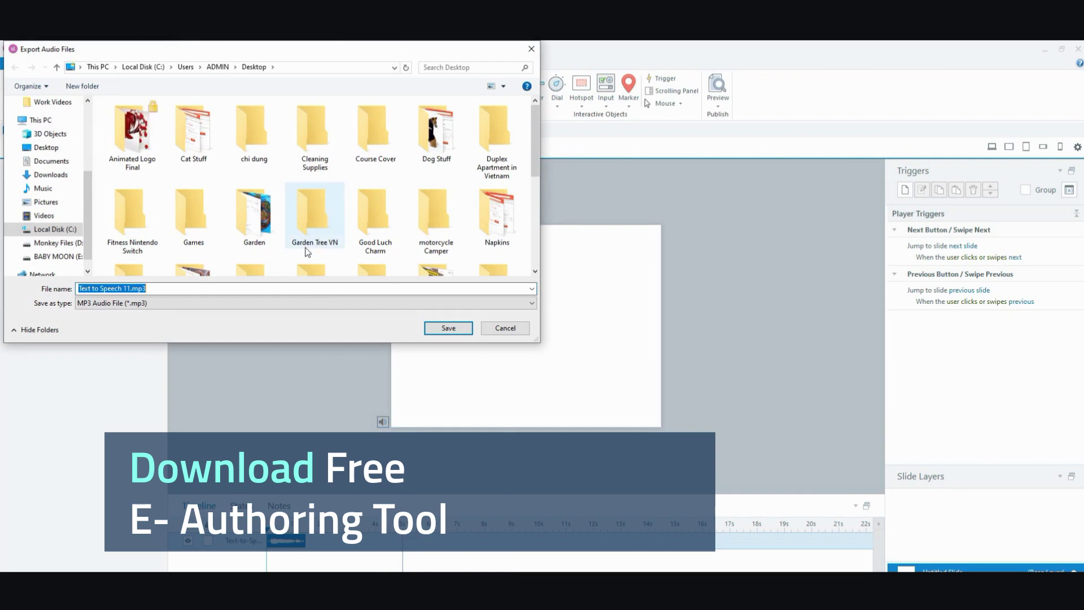
{"action": "left_click", "coordinate": [446, 328]}
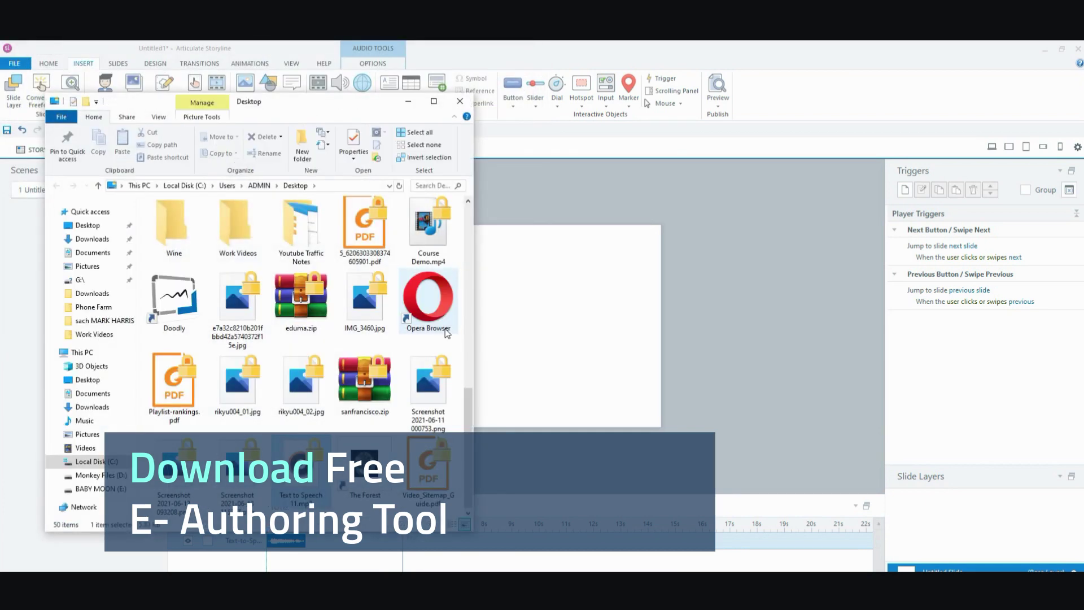
{"action": "left_click", "coordinate": [468, 105]}
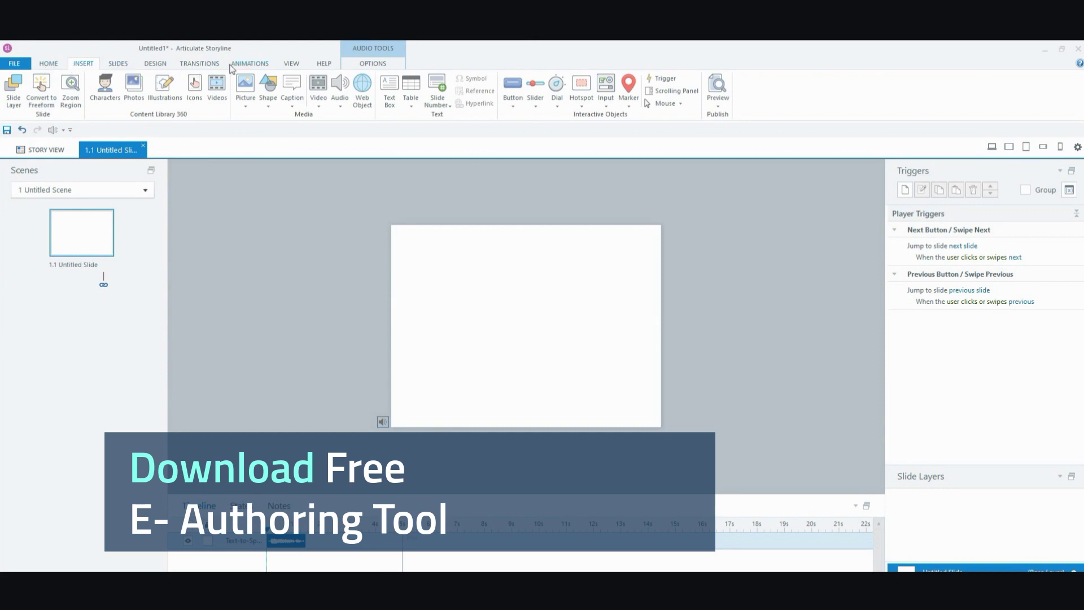
{"action": "left_click", "coordinate": [343, 111]}
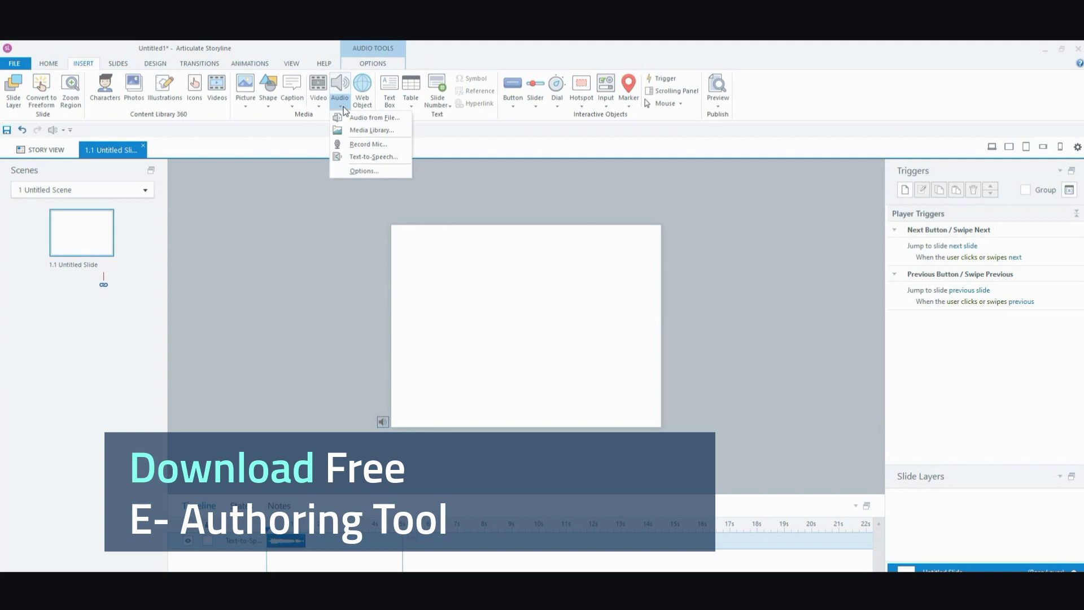
{"action": "left_click", "coordinate": [365, 159]}
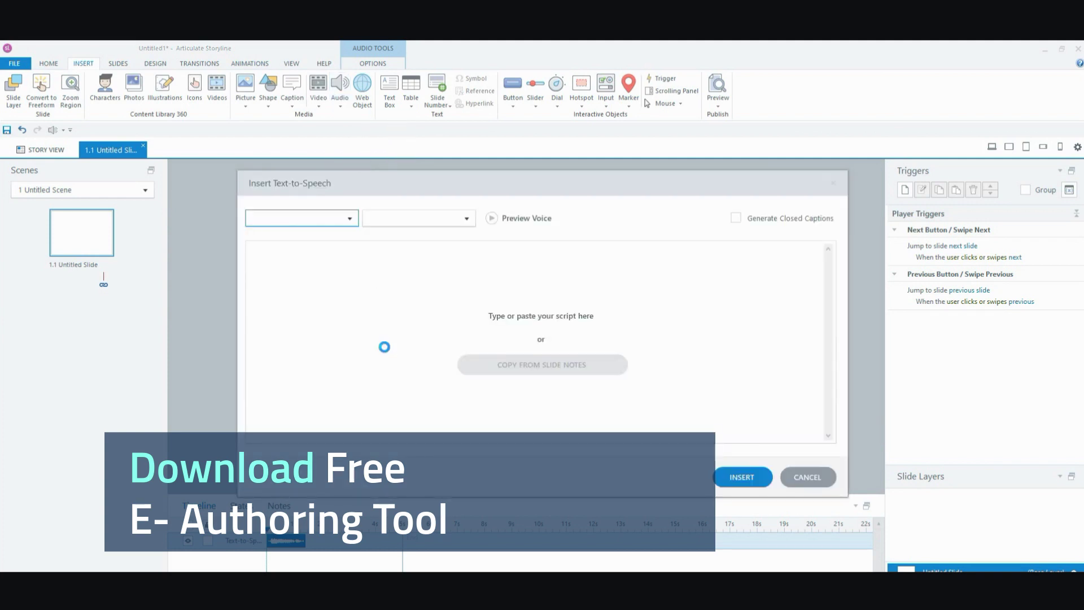
{"action": "left_click", "coordinate": [353, 222]}
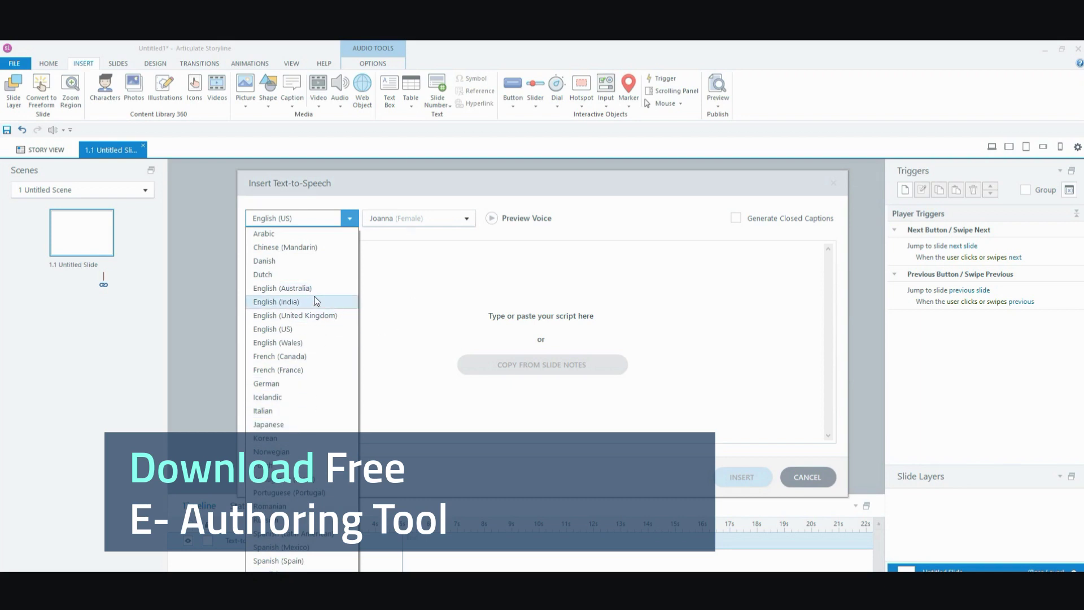
{"action": "left_click", "coordinate": [780, 359]}
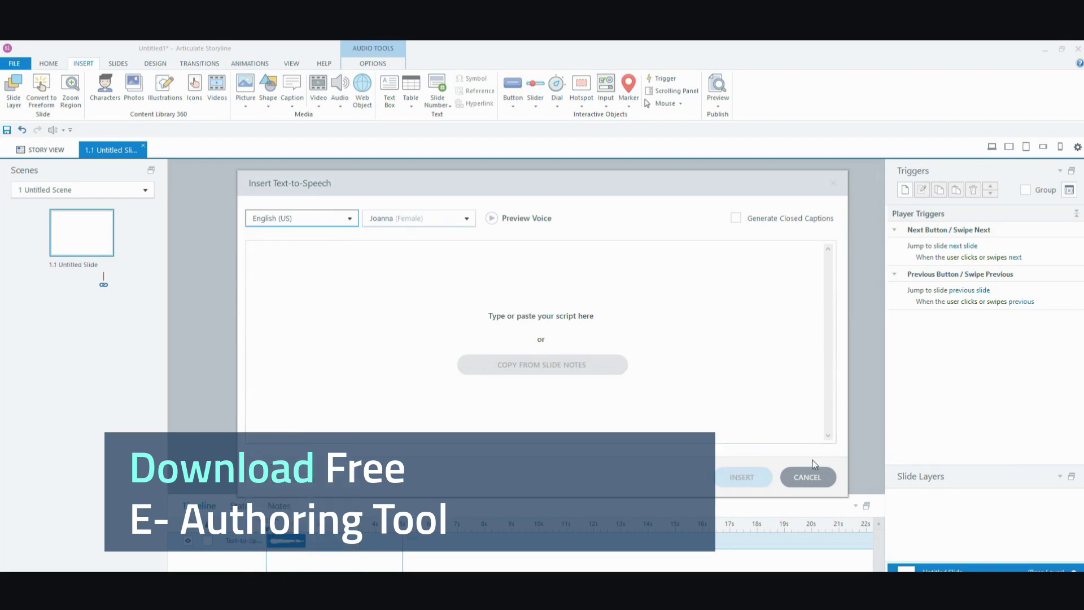
{"action": "left_click", "coordinate": [813, 474]}
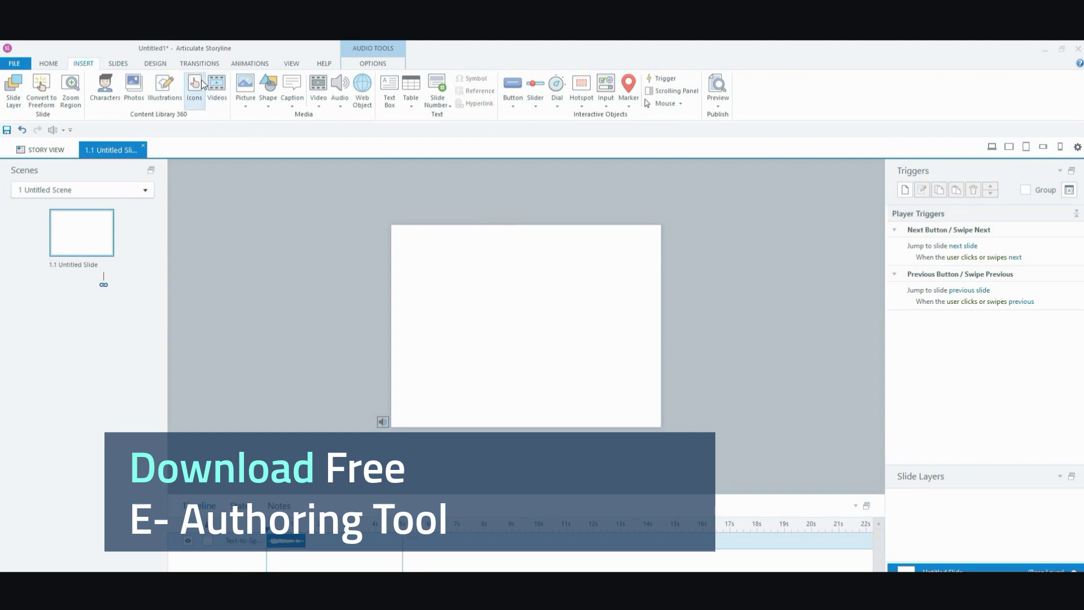
Start a new text-to-speech narration using the English (India) Aditi voice.
{"action": "left_click", "coordinate": [340, 108]}
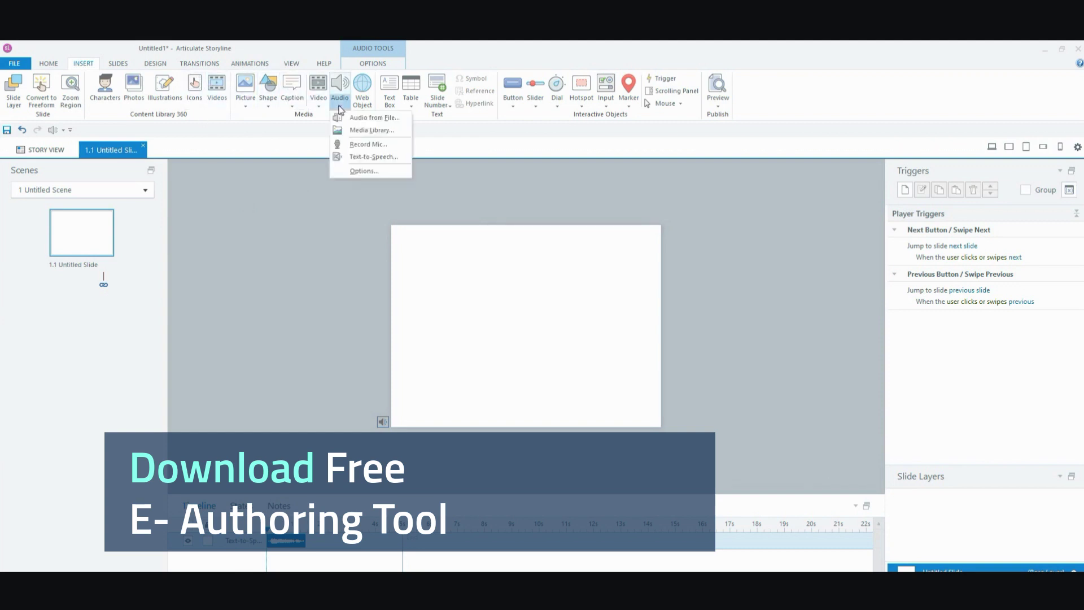
{"action": "left_click", "coordinate": [370, 157]}
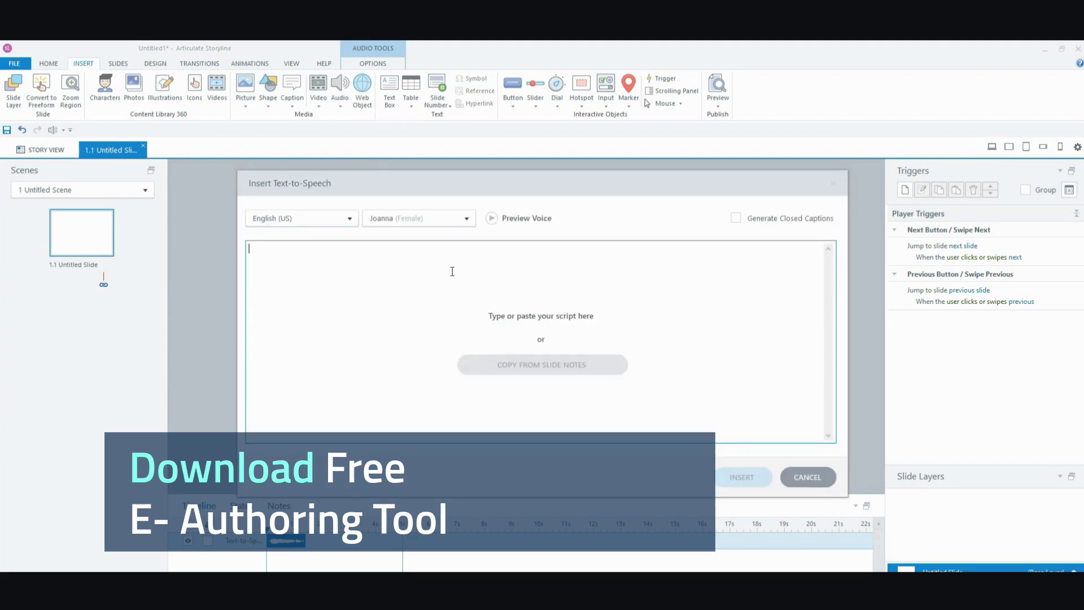
{"action": "left_click", "coordinate": [349, 218]}
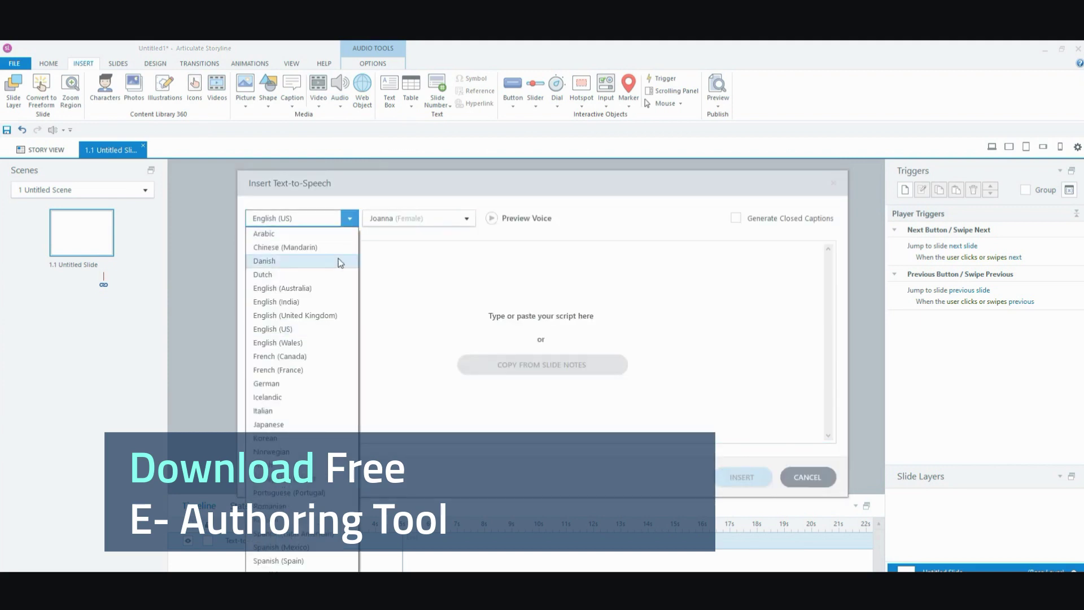
{"action": "left_click", "coordinate": [327, 302]}
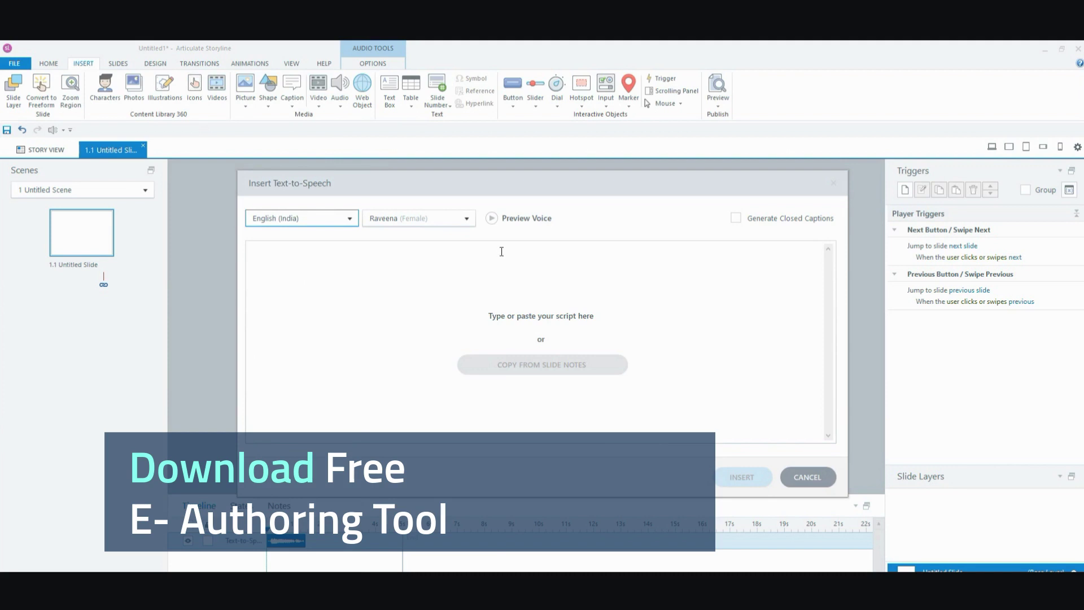
{"action": "left_click", "coordinate": [463, 219]}
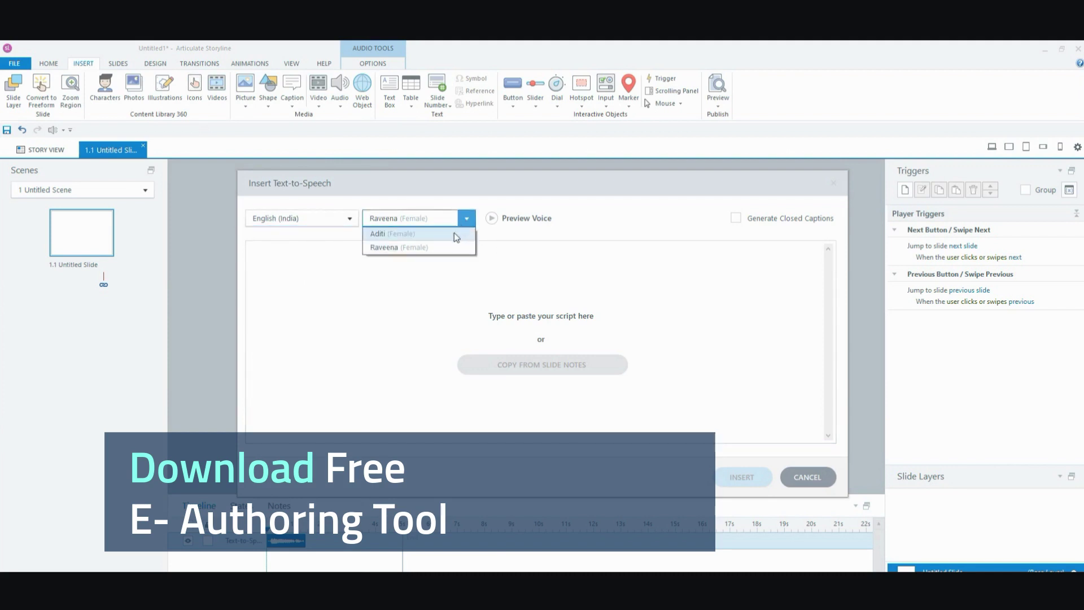
{"action": "left_click", "coordinate": [455, 234]}
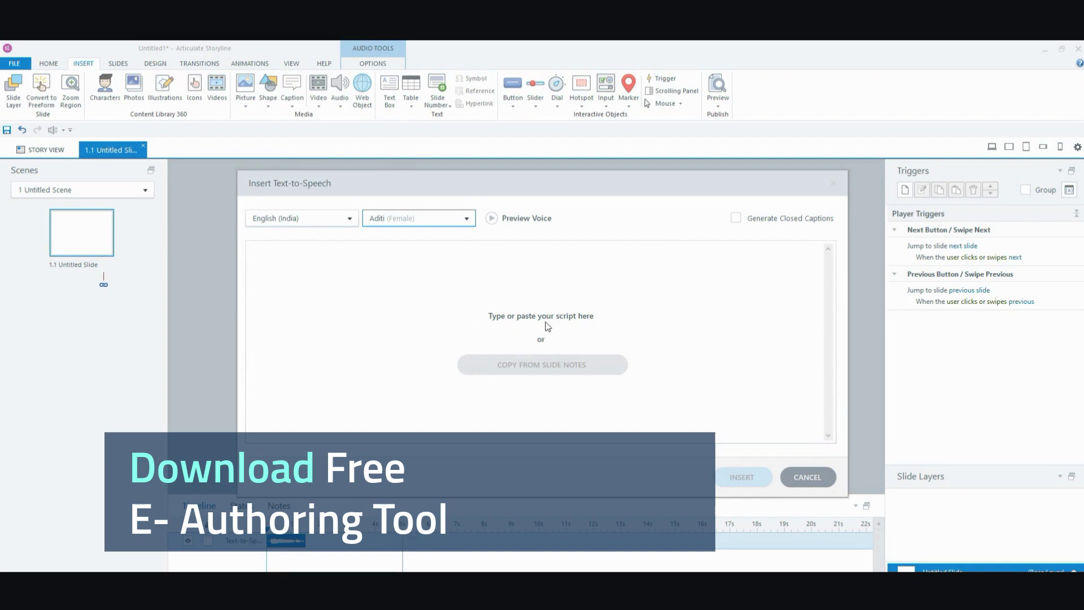
Type a short self-introduction script and insert it as the Aditi narration clip.
{"action": "left_click", "coordinate": [303, 259]}
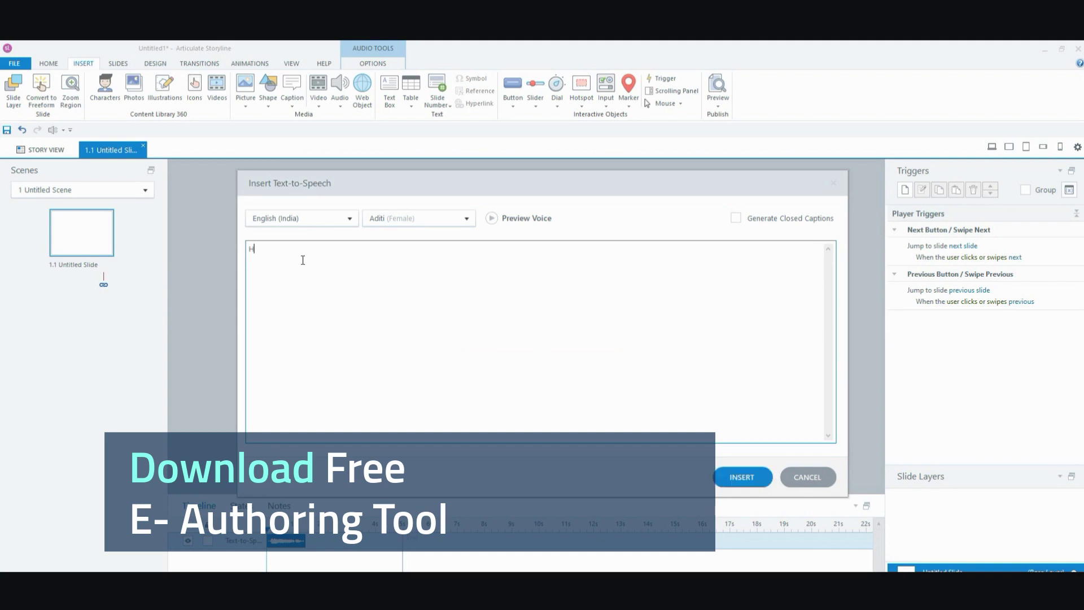
{"action": "type", "text": "Hello "}
{"action": "type", "text": "wo"}
{"action": "key", "text": "BackSpace"}
{"action": "key", "text": "BackSpace"}
{"action": "key", "text": "BackSpace"}
{"action": "type", "text": ", my name is Vince."}
{"action": "left_click", "coordinate": [748, 485]}
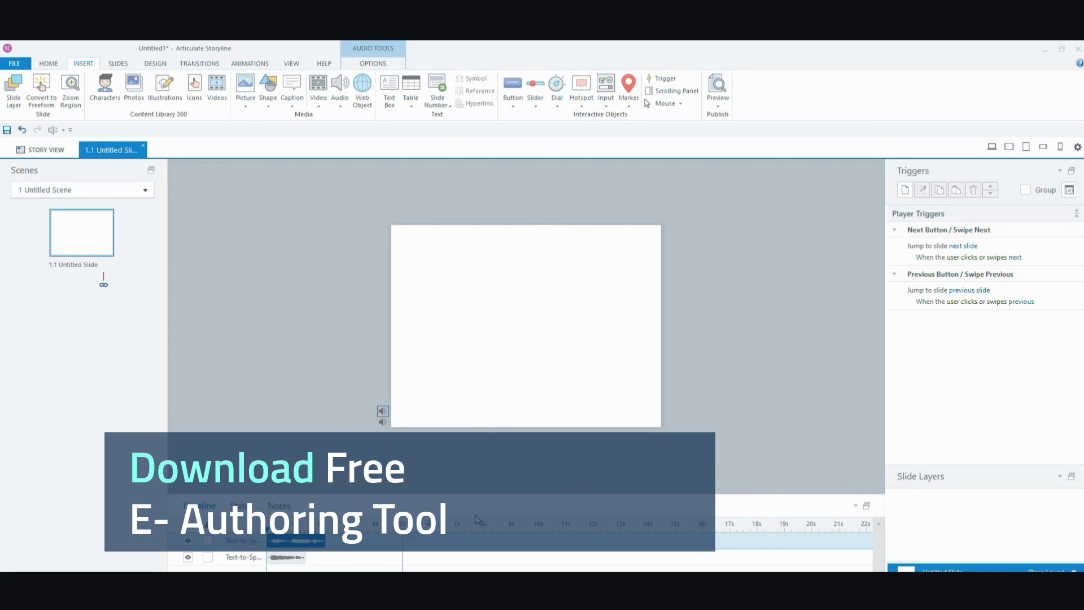
{"action": "double_click", "coordinate": [300, 541]}
{"action": "left_click", "coordinate": [292, 464]}
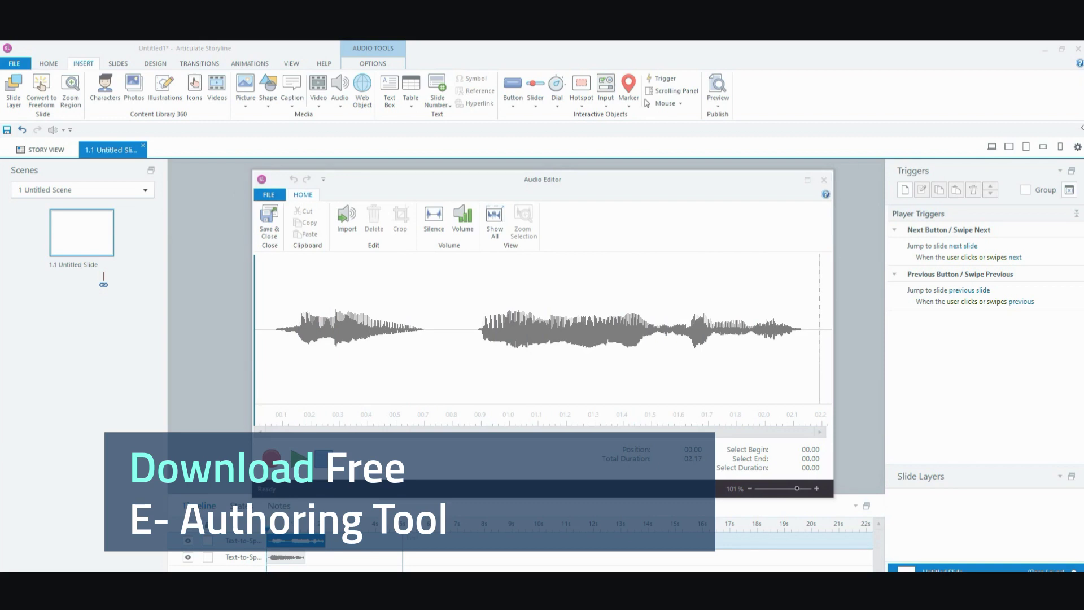
{"action": "left_click", "coordinate": [830, 179]}
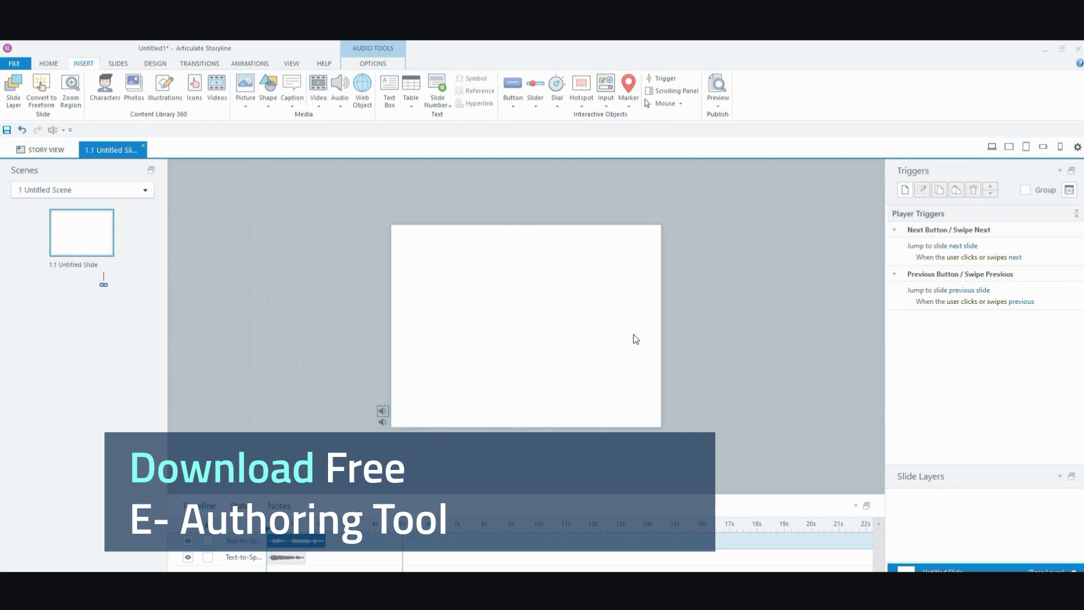